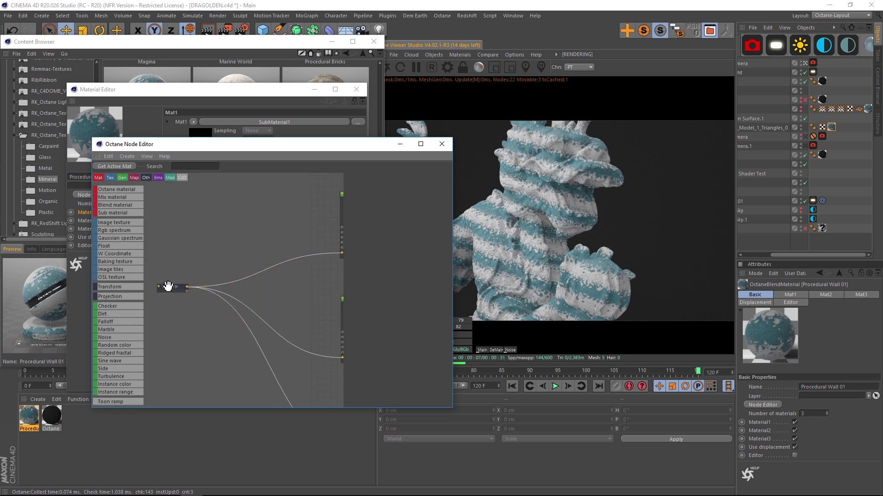
- Change the wall pattern's transform X scale and set the diffuse colour to gold (H 46°, S 81%)
{"action": "left_click", "coordinate": [168, 287]}
{"action": "left_click", "coordinate": [388, 310]}
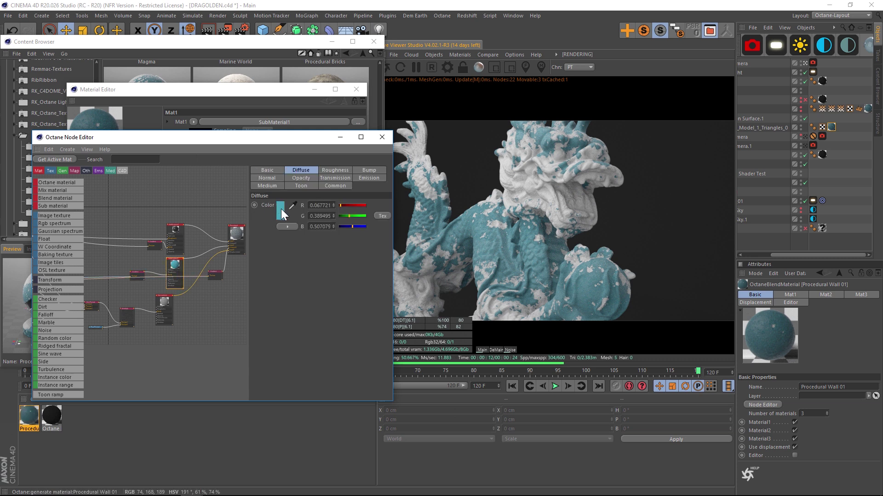
{"action": "left_click", "coordinate": [281, 209]}
{"action": "left_click_drag", "start_coordinate": [259, 208], "coordinate": [244, 208]}
{"action": "left_click", "coordinate": [345, 217]}
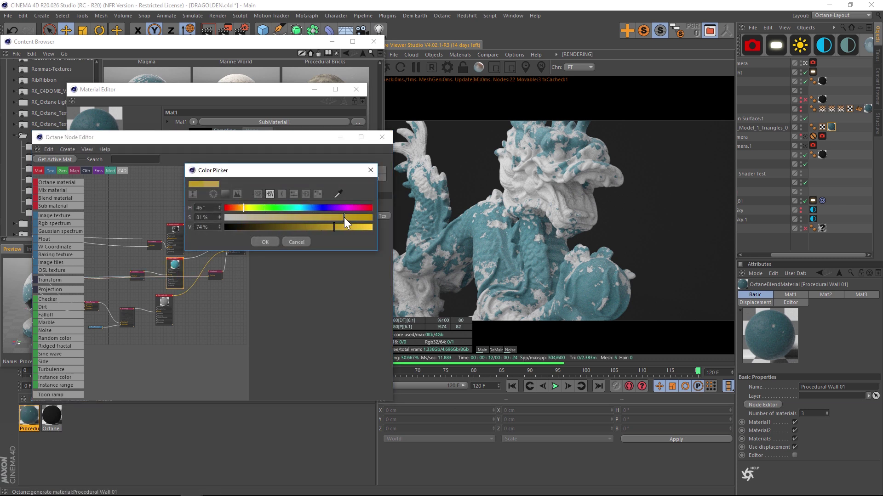
{"action": "left_click", "coordinate": [268, 241]}
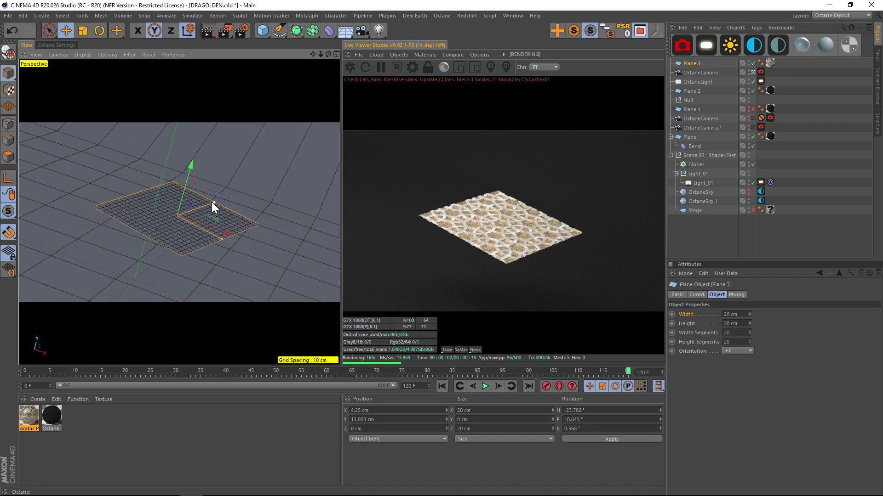
- Drag the Arabic Pattern plane's height handle outward to stretch it lengthwise
{"action": "left_click_drag", "start_coordinate": [212, 202], "coordinate": [266, 172]}
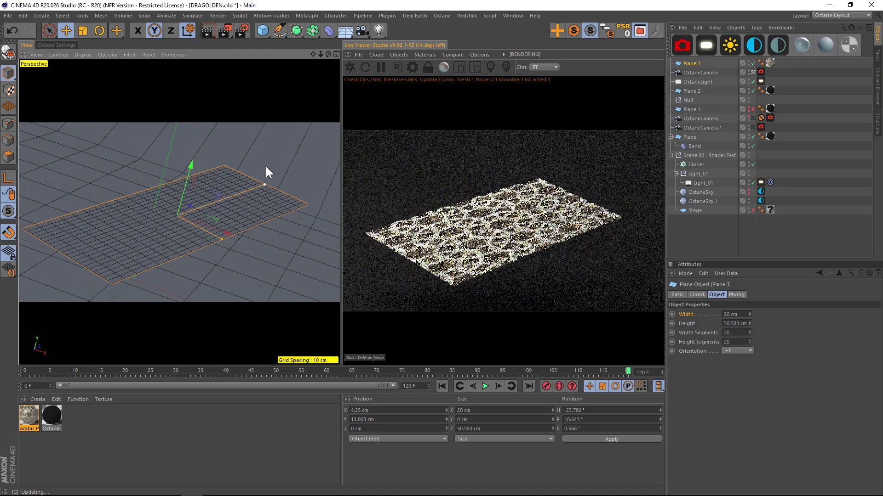
- Undo the stretch, then give the plane's texture tag Cubic projection fitted to the object
{"action": "key", "text": "ctrl+z"}
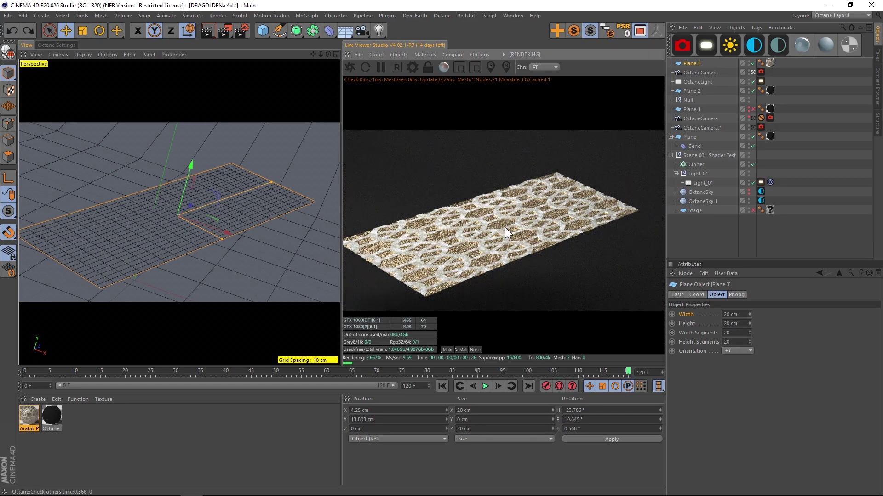
{"action": "left_click", "coordinate": [770, 63]}
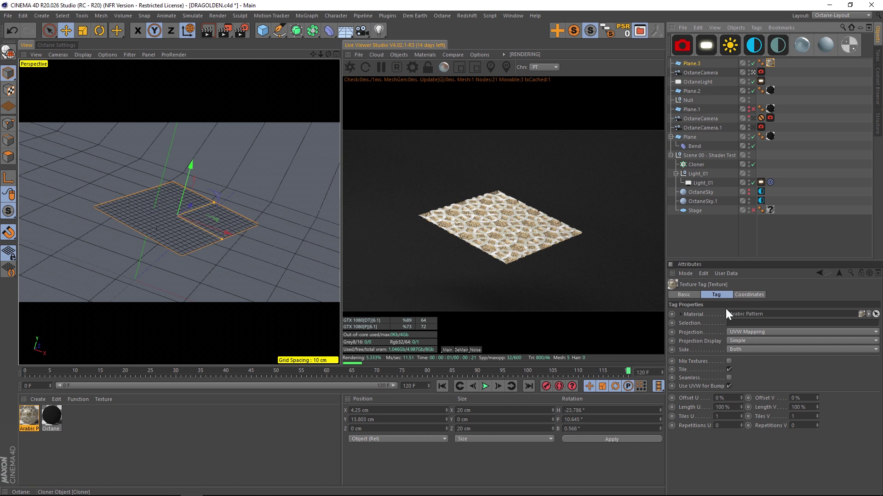
{"action": "left_click", "coordinate": [743, 330]}
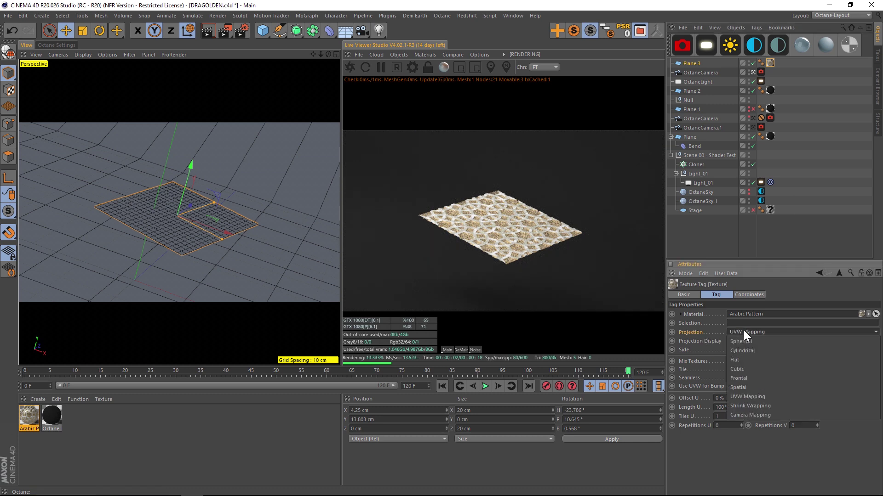
{"action": "left_click", "coordinate": [744, 368]}
{"action": "left_click", "coordinate": [754, 28]}
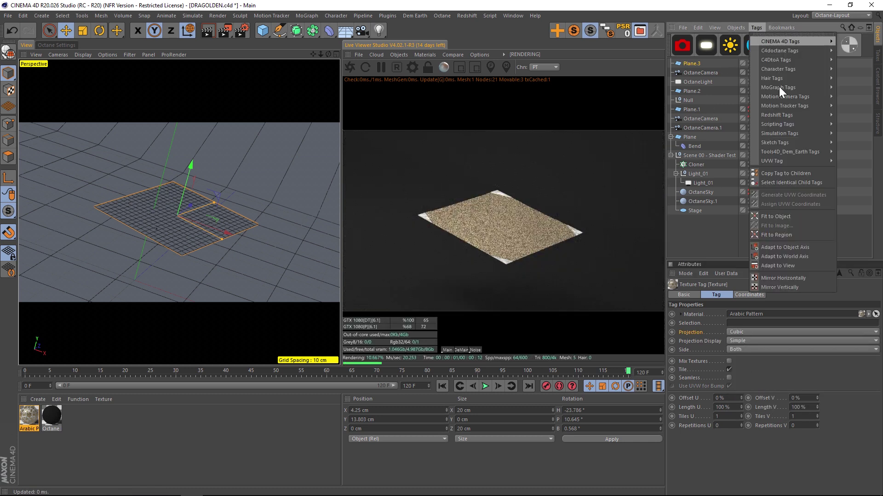
{"action": "left_click", "coordinate": [769, 216]}
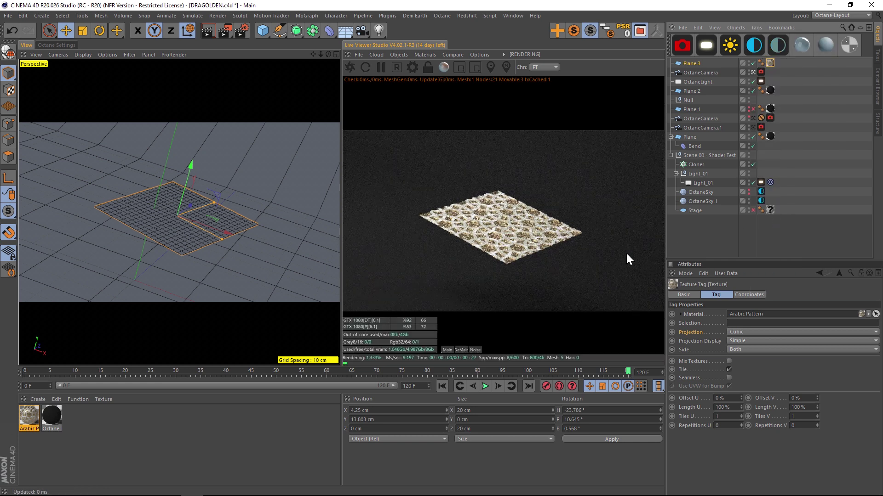
- Stretch the plane to about 60 cm long and widen it
{"action": "left_click", "coordinate": [218, 201]}
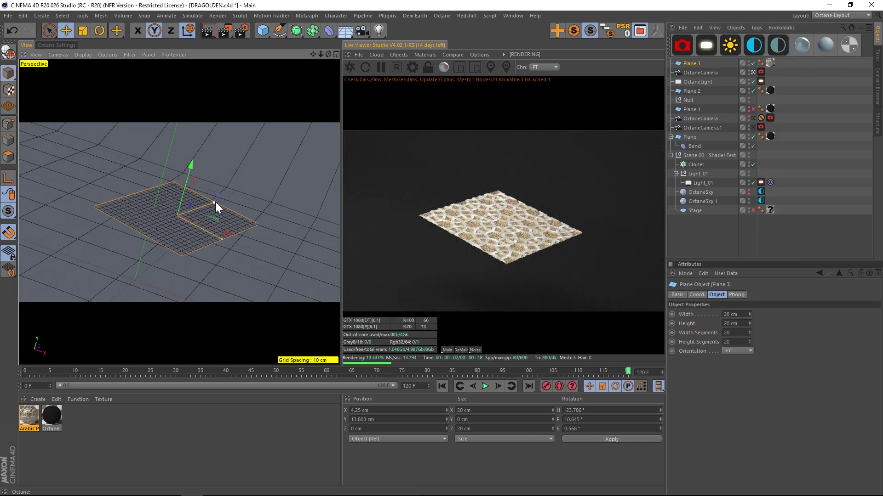
{"action": "left_click_drag", "start_coordinate": [215, 201], "coordinate": [278, 172]}
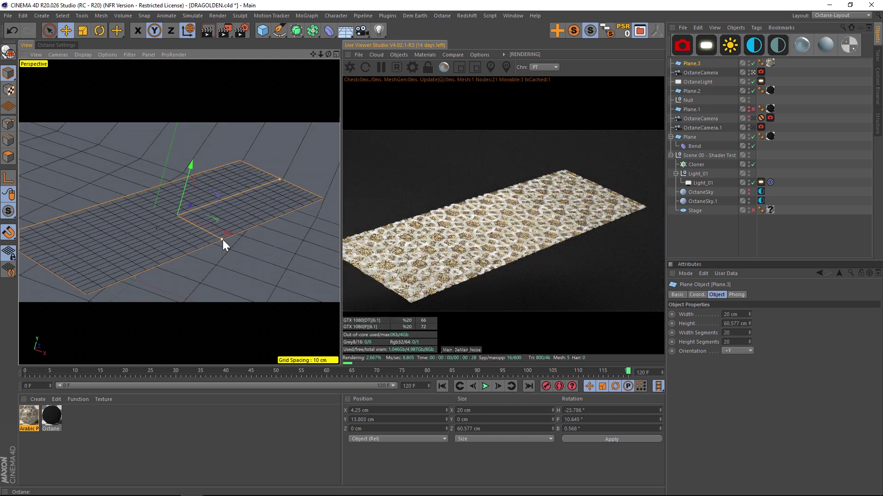
{"action": "left_click_drag", "start_coordinate": [222, 239], "coordinate": [280, 271]}
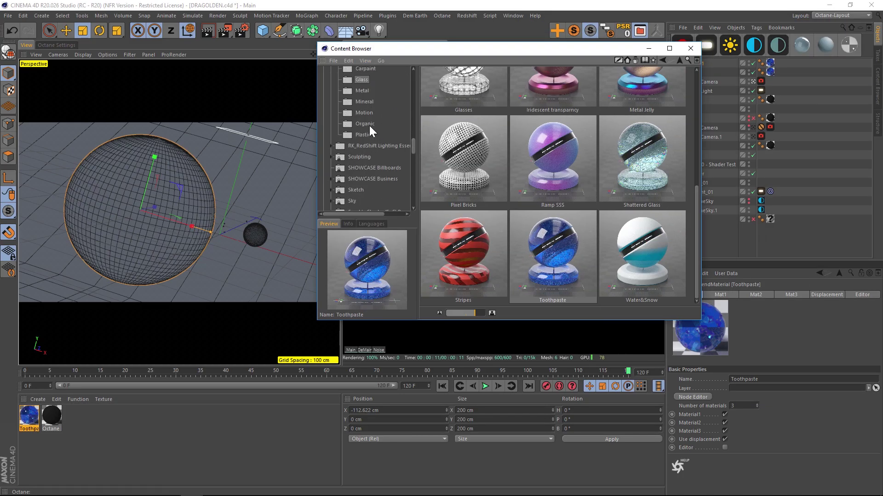
- Load the Meat03 material from the Organic category of the Content Browser
{"action": "left_click", "coordinate": [366, 123]}
{"action": "scroll", "coordinate": [689, 148], "scroll_direction": "down", "scroll_amount": 5}
{"action": "double_click", "coordinate": [447, 225]}
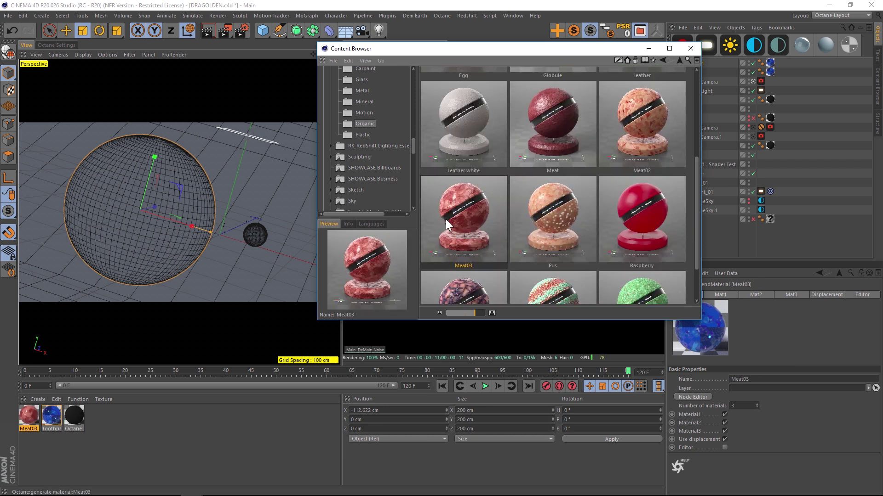
{"action": "left_click", "coordinate": [58, 419]}
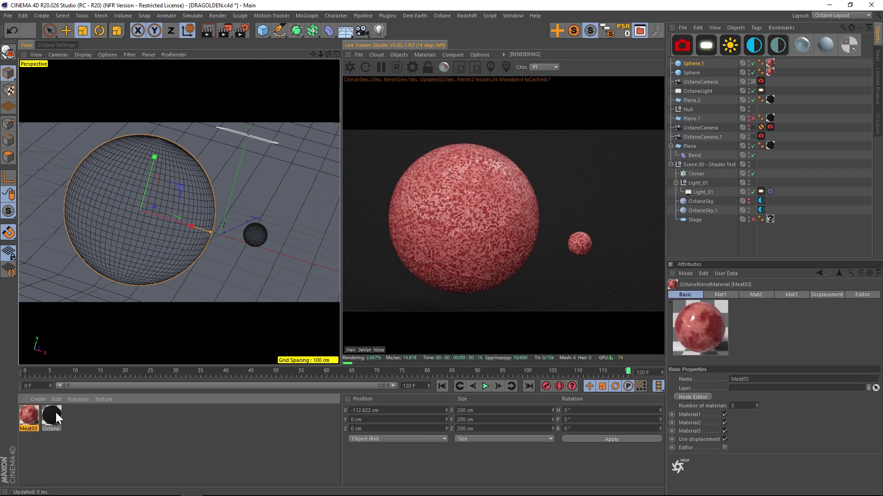
- Frame the small sphere, paste a duplicate of Meat03, and open it for editing
{"action": "left_click", "coordinate": [254, 234]}
{"action": "key", "text": "o"}
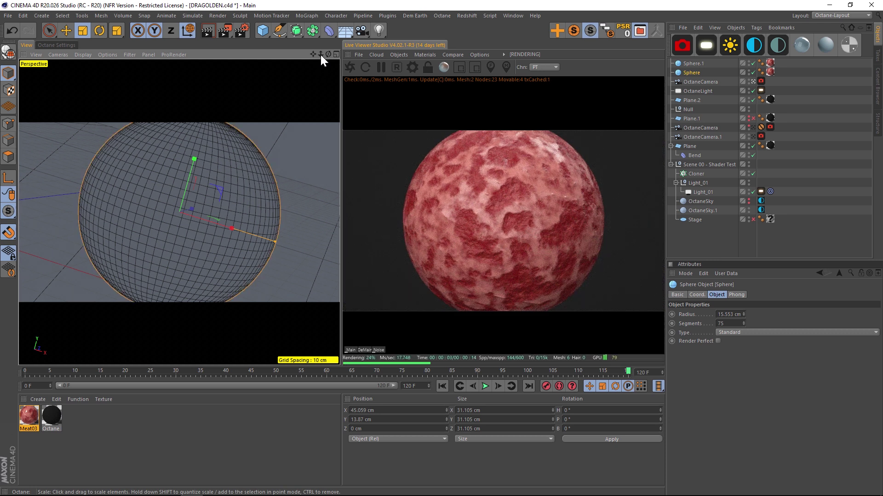
{"action": "scroll", "coordinate": [172, 202], "scroll_direction": "down", "scroll_amount": 5}
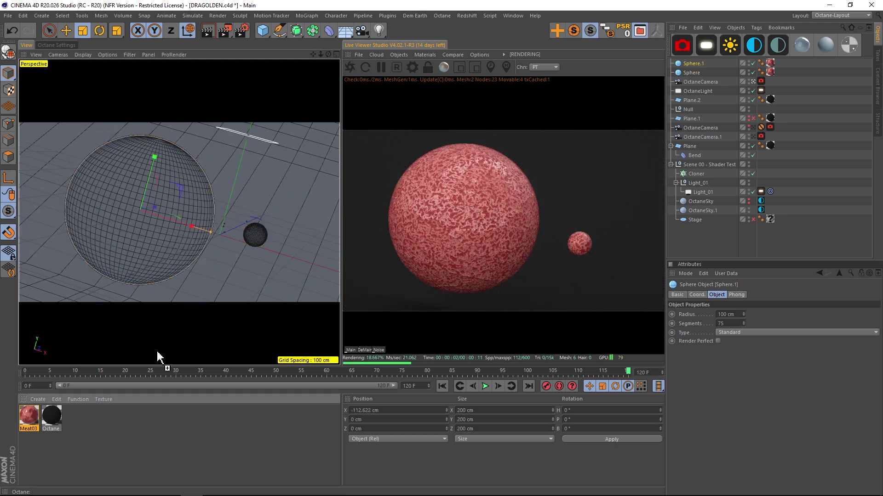
{"action": "key", "text": "ctrl+v"}
{"action": "double_click", "coordinate": [73, 422]}
- In the maximized node editor, multiply Meat03's Transform S.X by 3
{"action": "left_click", "coordinate": [167, 170]}
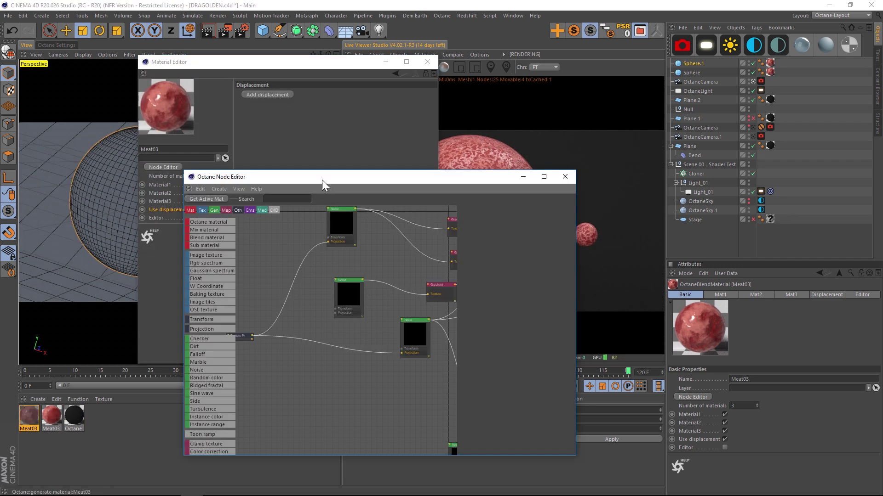
{"action": "left_click_drag", "start_coordinate": [327, 181], "coordinate": [228, 177]}
{"action": "left_click", "coordinate": [442, 167]}
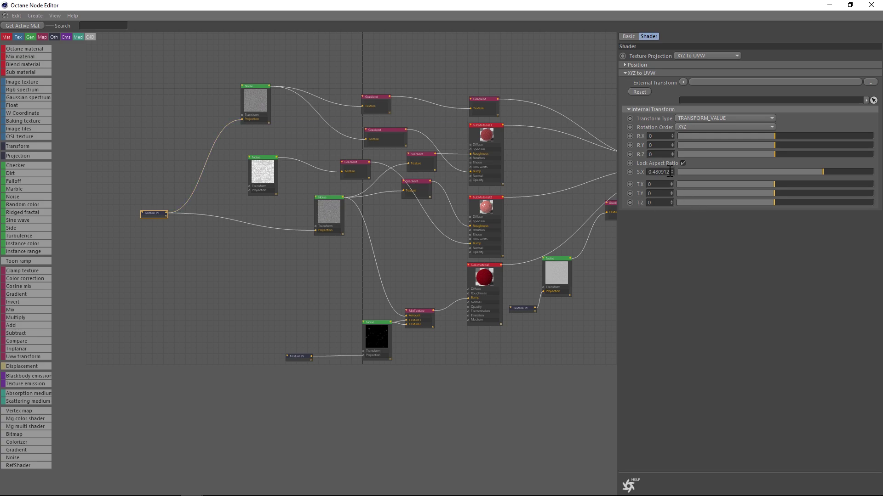
{"action": "key", "text": "Return"}
{"action": "type", "text": "*3"}
{"action": "key", "text": "Return"}
{"action": "left_click", "coordinate": [670, 170]}
{"action": "type", "text": "*3"}
{"action": "key", "text": "Return"}
- Set Procedural Wall 01's Transform S.X to 1.55932, then multiply it by 5
{"action": "key", "text": "alt+Tab"}
{"action": "left_click_drag", "start_coordinate": [306, 72], "coordinate": [219, 63]}
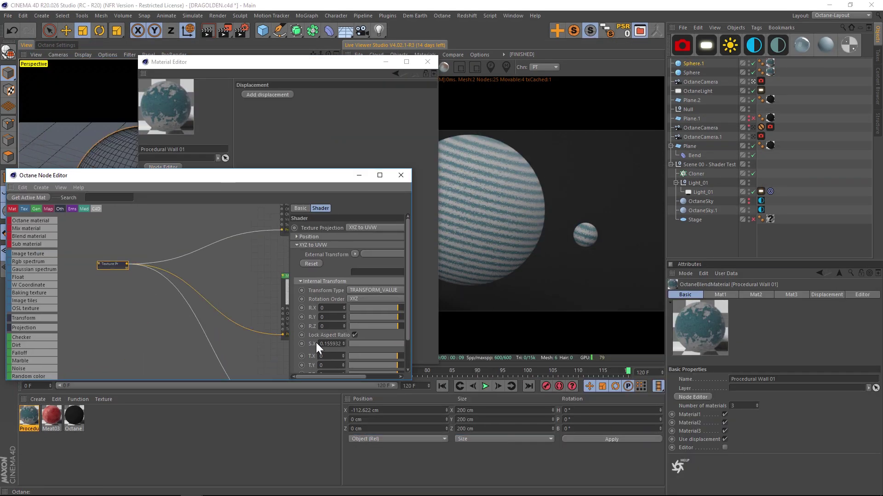
{"action": "type", "text": "1.55932"}
{"action": "key", "text": "Return"}
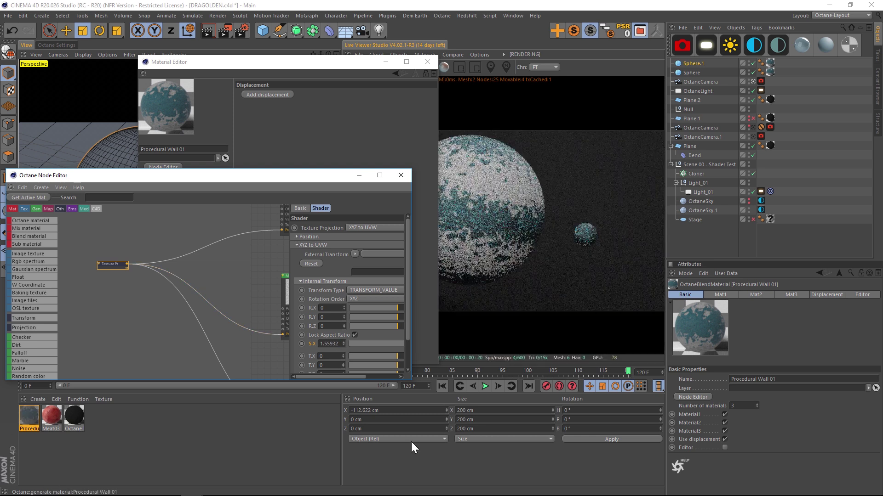
{"action": "left_click_drag", "start_coordinate": [339, 66], "coordinate": [181, 20]}
{"action": "left_click", "coordinate": [342, 345]}
{"action": "type", "text": "*5"}
{"action": "key", "text": "Return"}
{"action": "left_click_drag", "start_coordinate": [341, 176], "coordinate": [306, 143]}
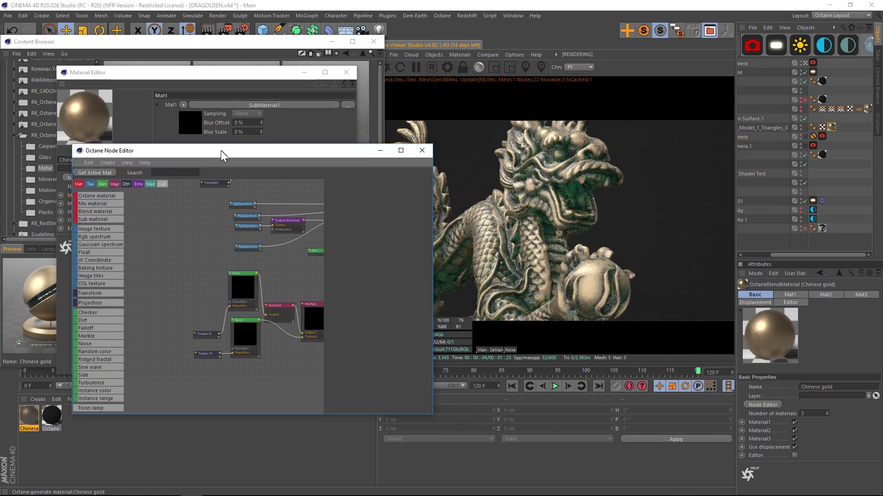
{"action": "scroll", "coordinate": [236, 269], "scroll_direction": "up", "scroll_amount": 3}
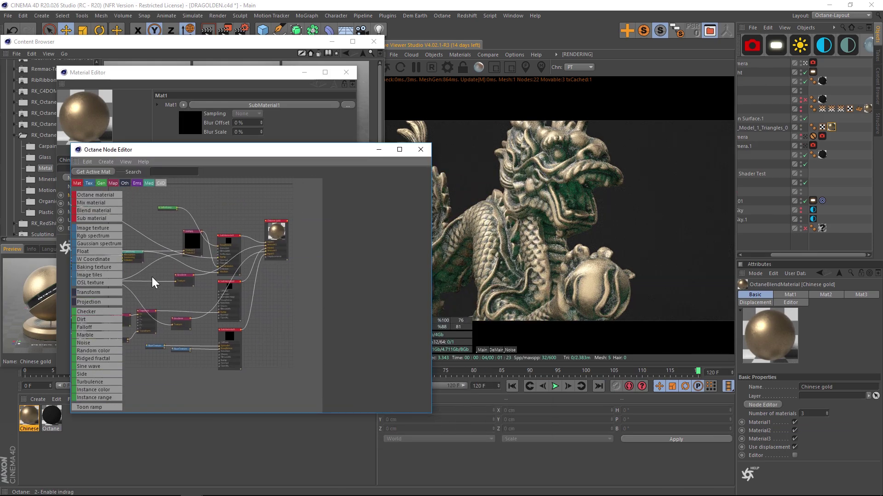
- Raise the Chinese gold material's Dirt node Strength to 10
{"action": "left_click", "coordinate": [270, 259]}
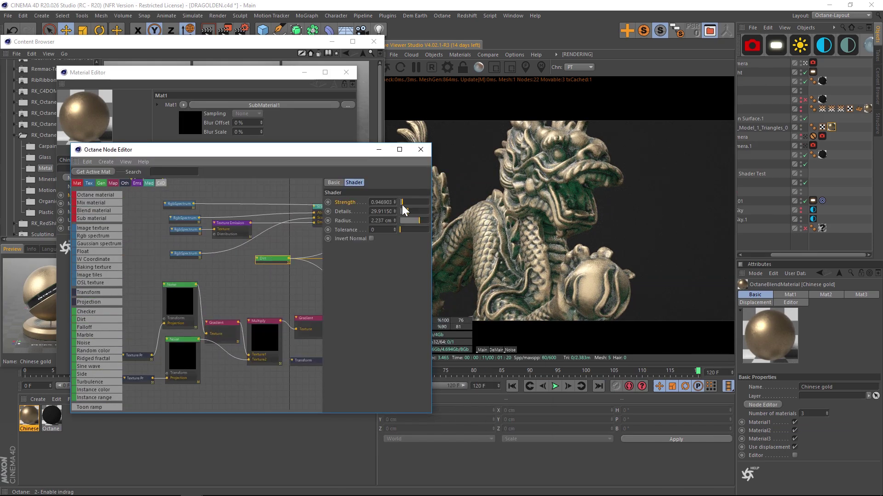
{"action": "left_click_drag", "start_coordinate": [409, 202], "coordinate": [425, 202]}
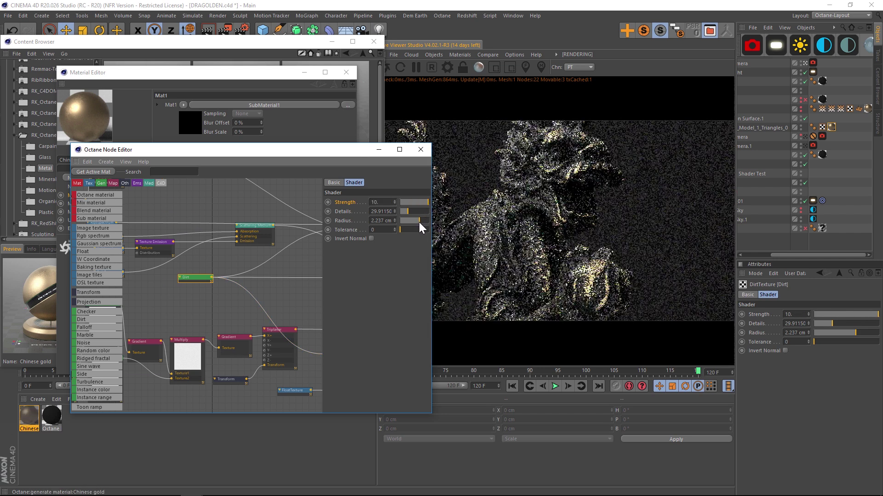